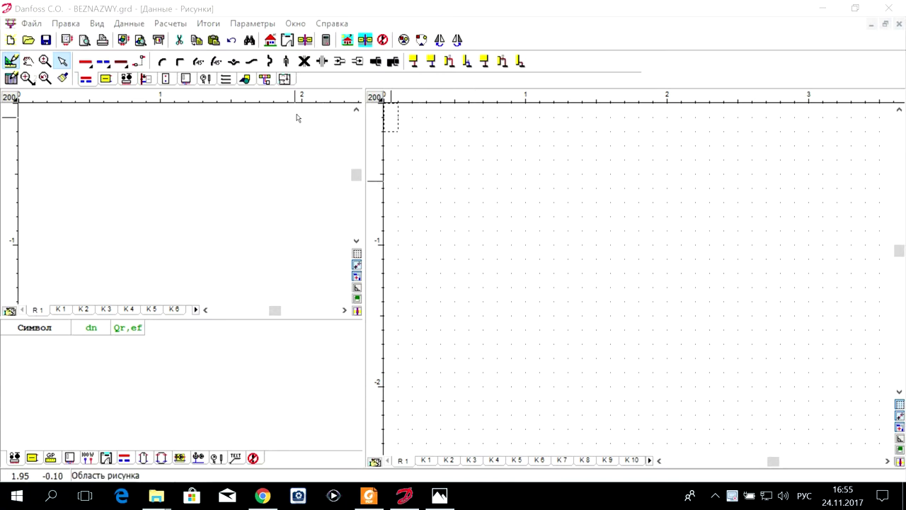
Step: Open the project's general data and set the calculation variant to "Проектирование и регулирование"
left_click(269, 40)
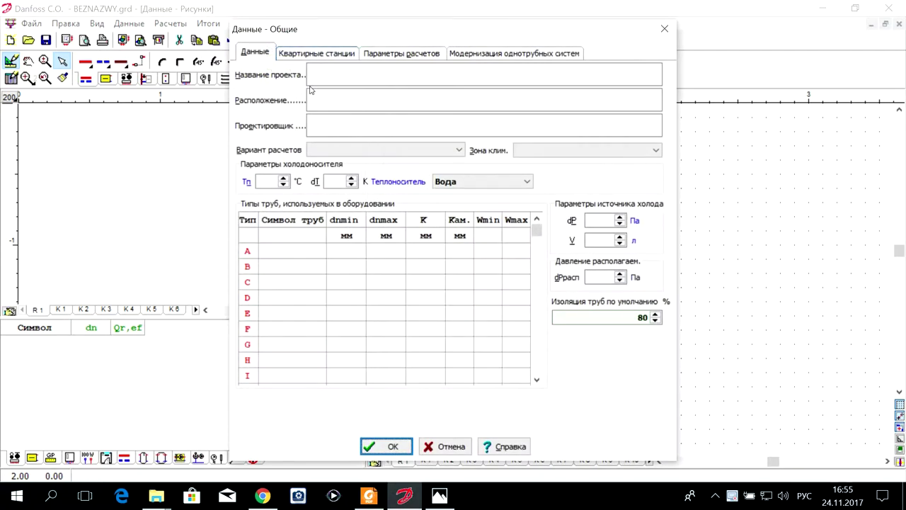
left_click(358, 124)
left_click(445, 148)
left_click(449, 149)
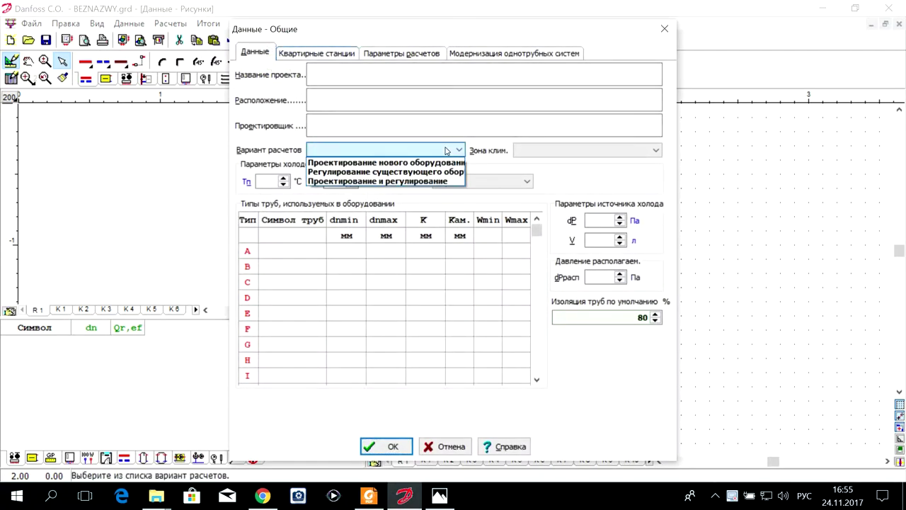
left_click(416, 182)
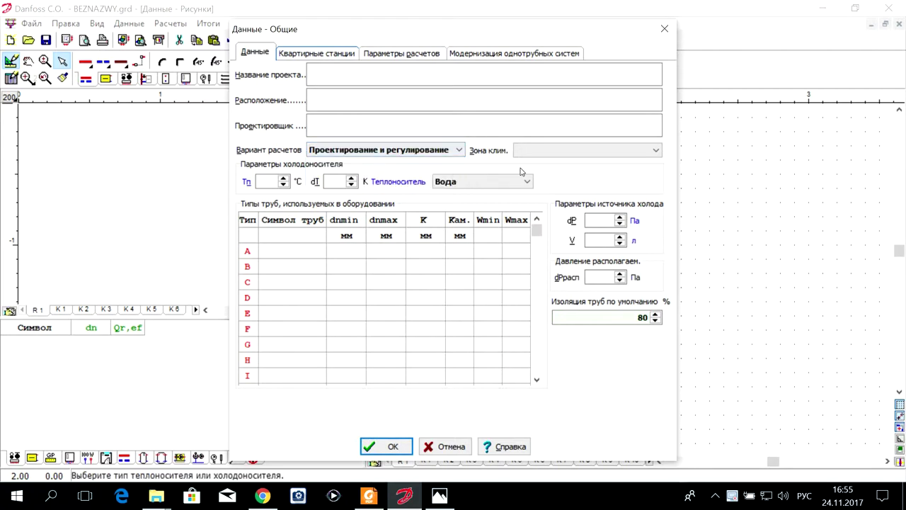
Step: Set the climate zone to an outdoor temperature of -33 °C
left_click(658, 152)
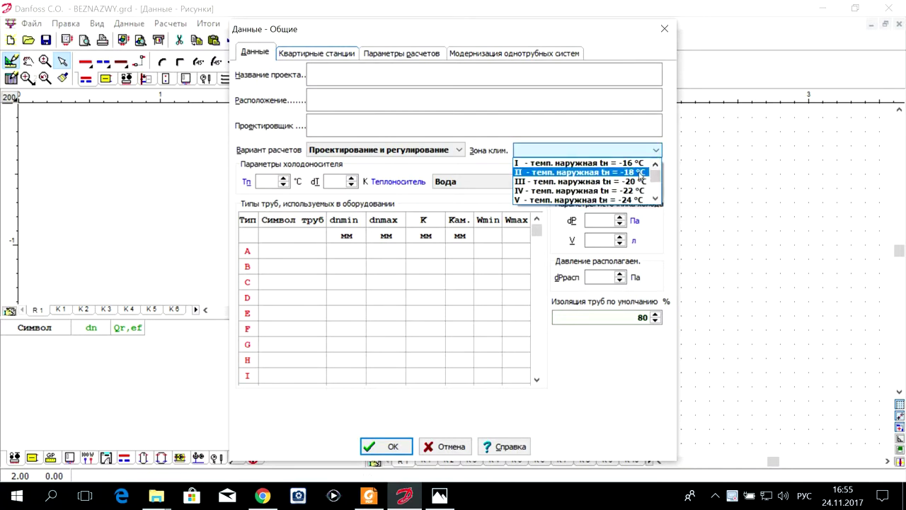
scroll(640, 174, "down", 1)
scroll(640, 175, "down", 4)
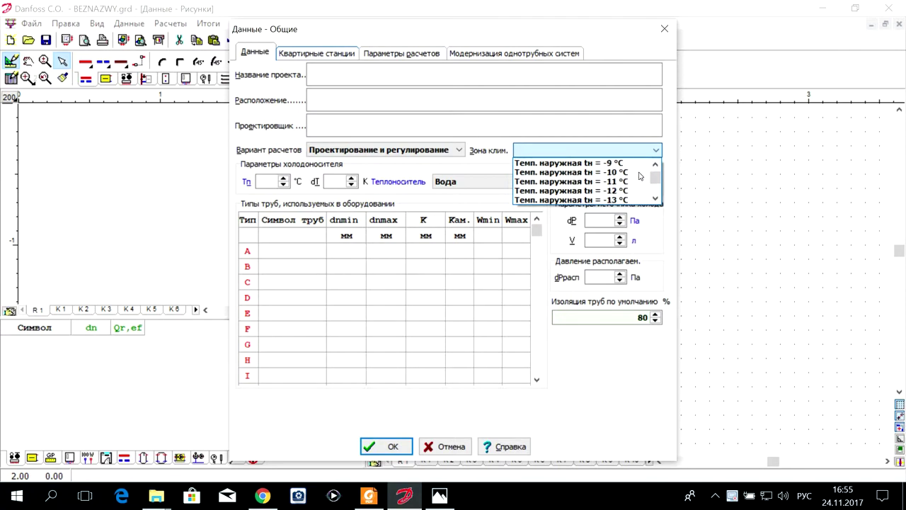
scroll(641, 175, "down", 3)
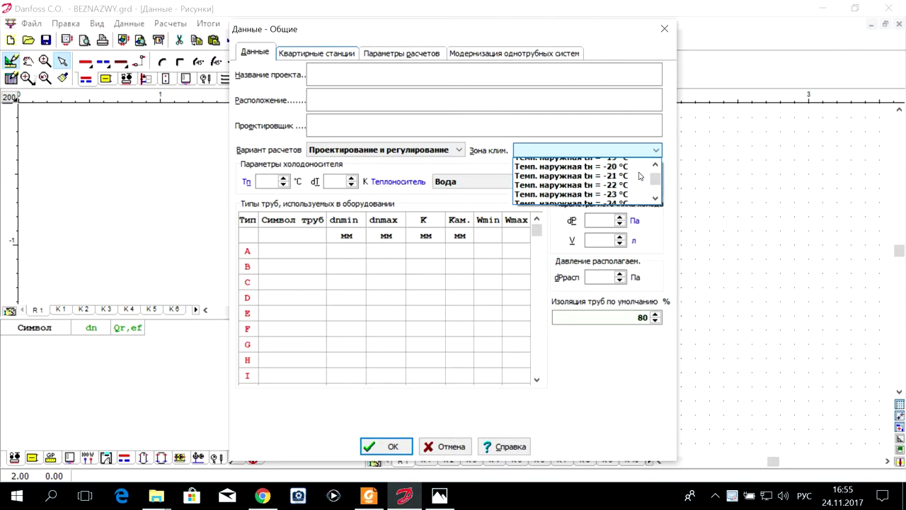
scroll(639, 175, "down", 2)
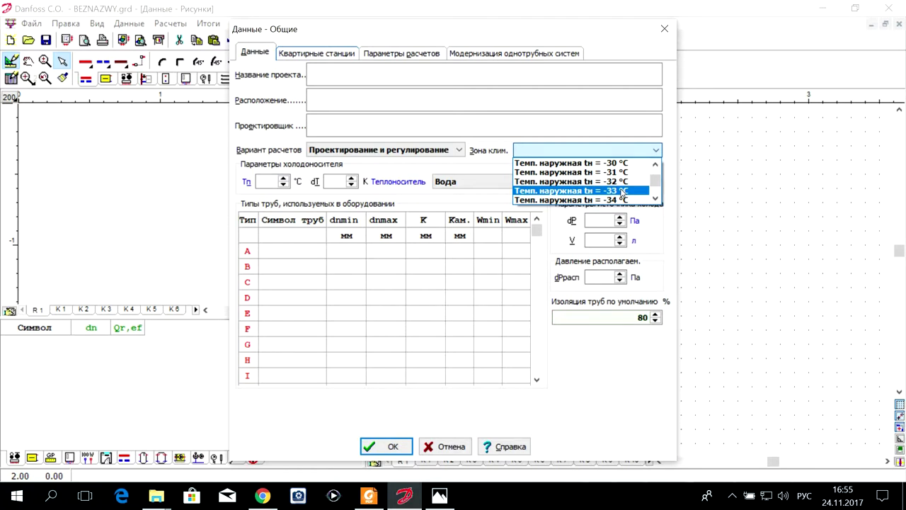
left_click(622, 191)
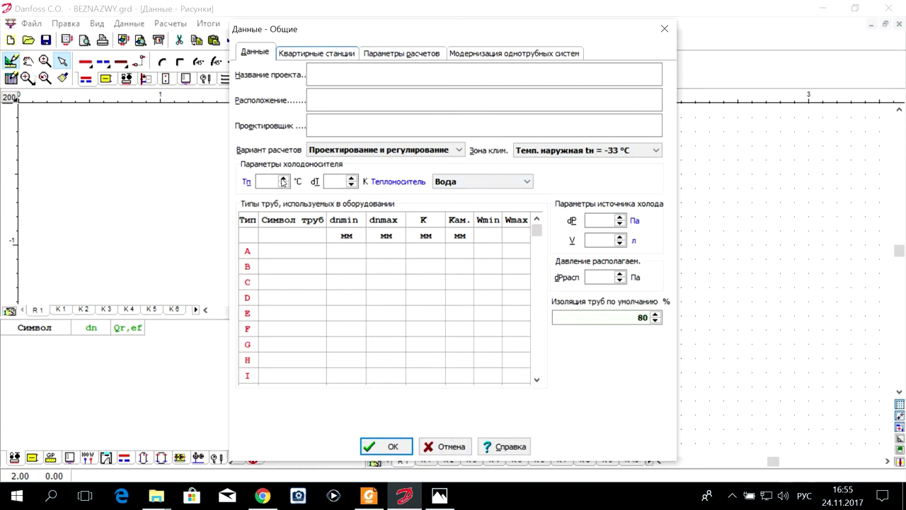
Step: Set the heat carrier's supply temperature Тп to 80 °C
left_click(284, 179)
left_click(283, 179)
left_click(286, 179)
left_click(286, 179)
left_click(285, 179)
left_click(286, 179)
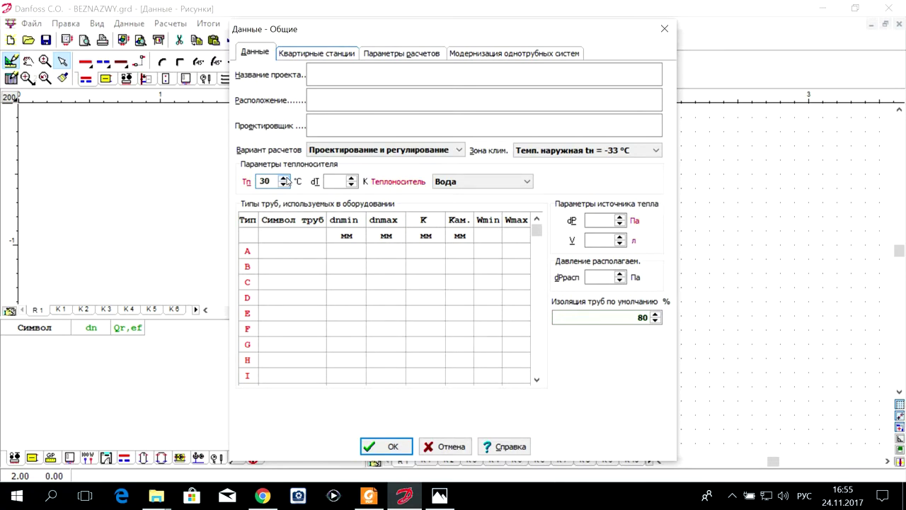
left_click(284, 178)
left_click(284, 179)
left_click(284, 178)
left_click(283, 178)
left_click(284, 178)
left_click(283, 178)
left_click(284, 178)
left_click(286, 184)
Step: Set the temperature difference dT to 20 K and keep "Вода" as the heat carrier
left_click(351, 180)
left_click(352, 179)
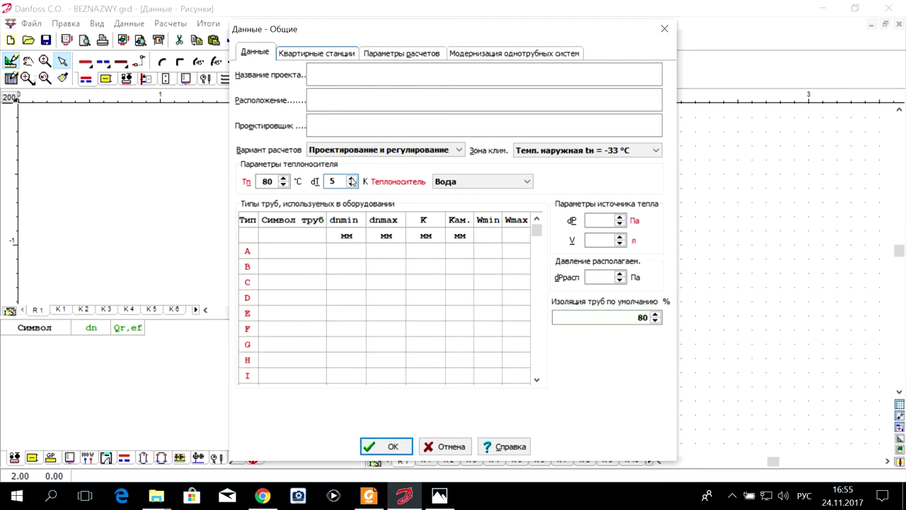
left_click(352, 179)
left_click(351, 184)
left_click(514, 184)
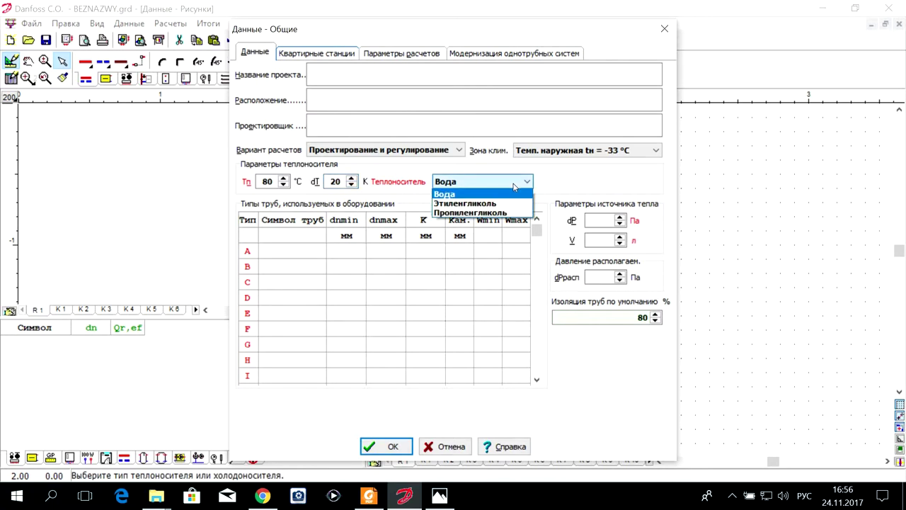
left_click(515, 185)
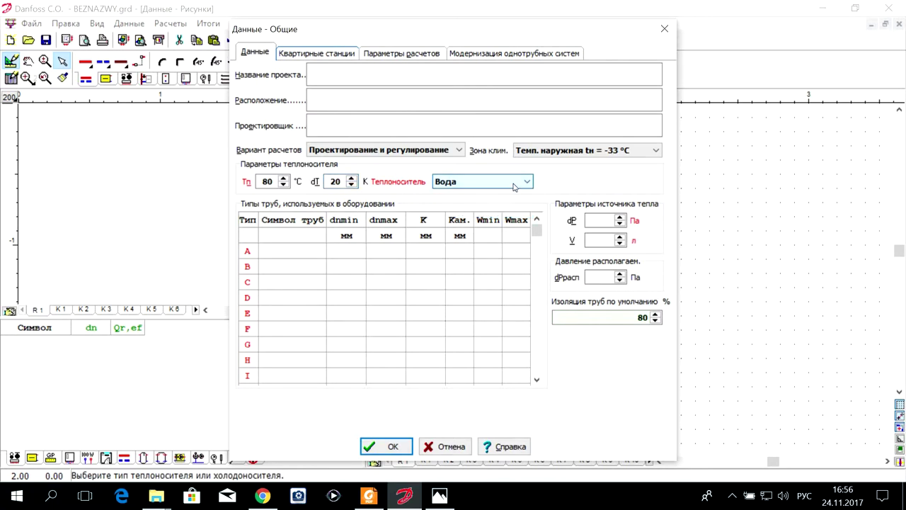
Step: Set the heat source's pressure loss dP to 1000 Pa and volume V to 100 l, and the available pressure dPрасп to 25000 Pa
left_click(586, 220)
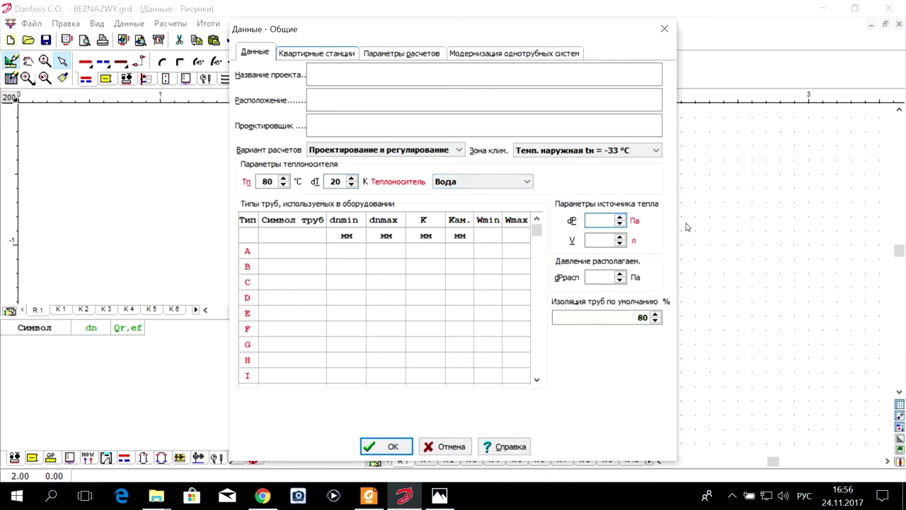
type("1000")
left_click(605, 241)
type("100")
key("Tab")
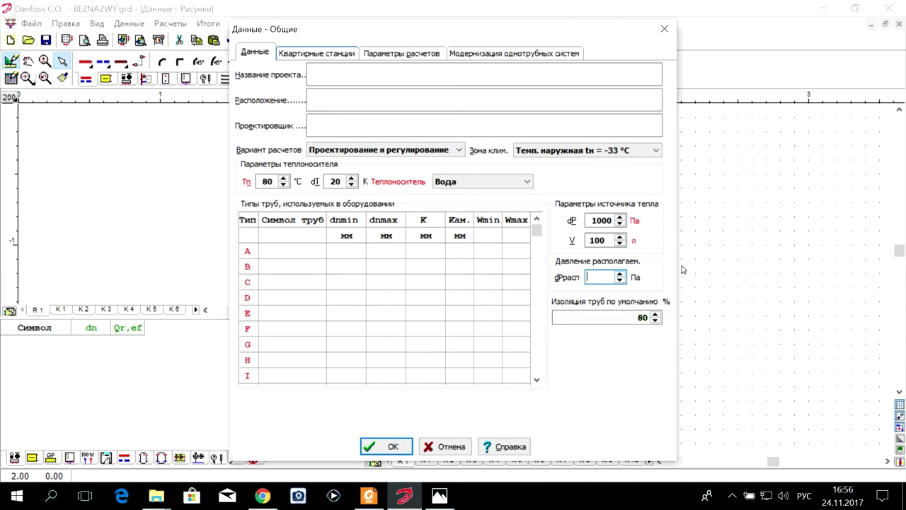
type("25000")
Step: Assign the REHAU pipe RAUT S from the pipe catalogue to pipe type A
left_click(313, 251)
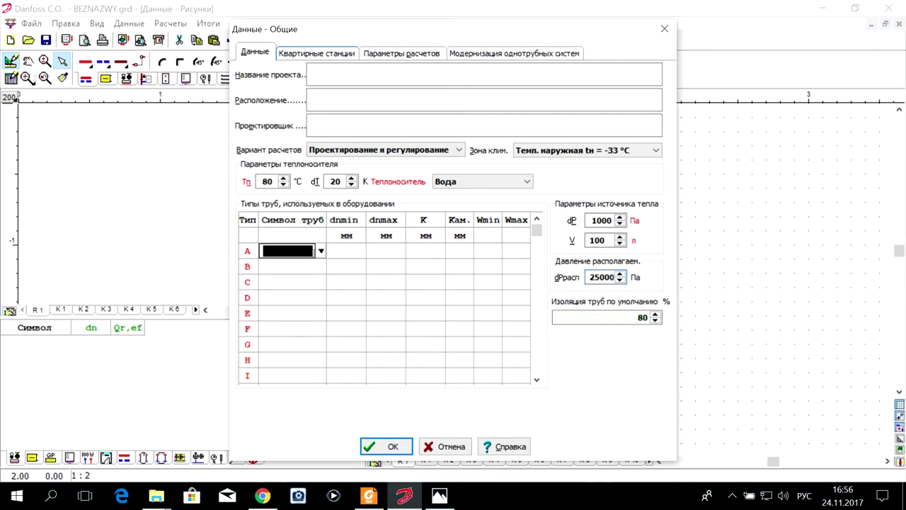
left_click(323, 252)
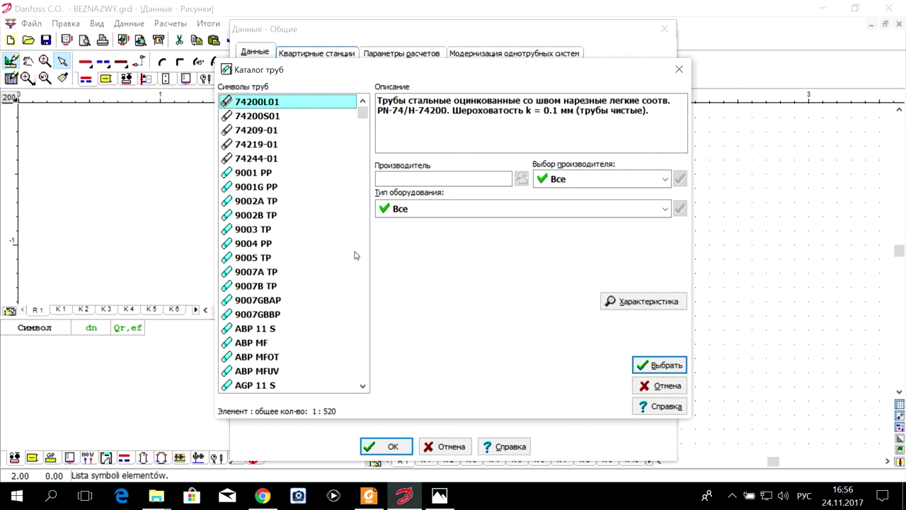
left_click(665, 179)
scroll(624, 259, "down", 1)
scroll(624, 260, "down", 6)
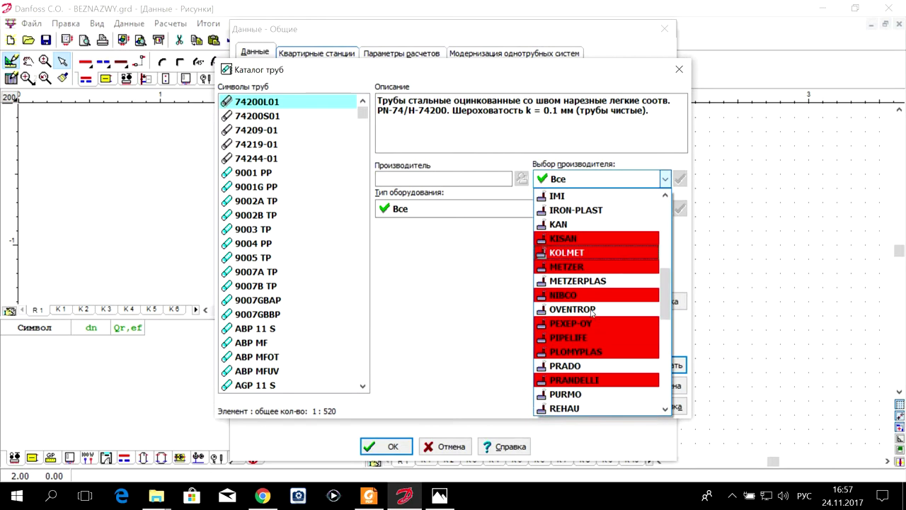
left_click(593, 409)
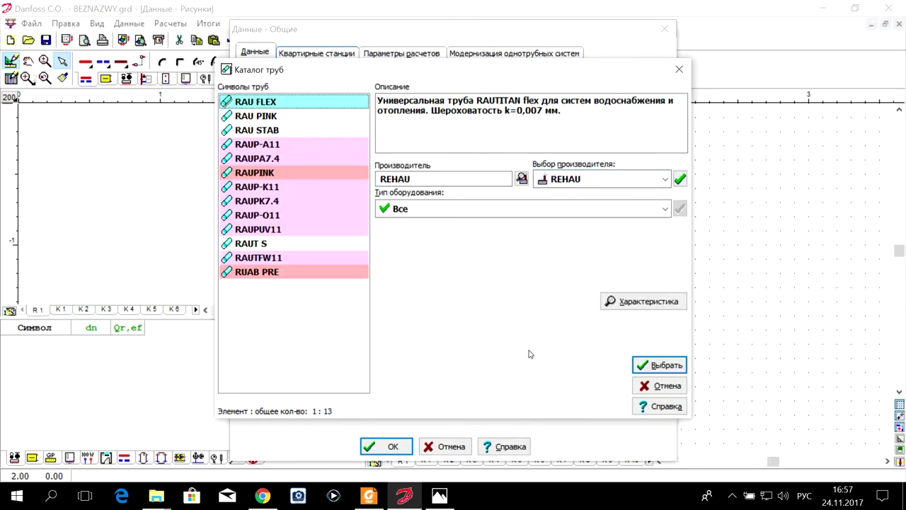
left_click(244, 246)
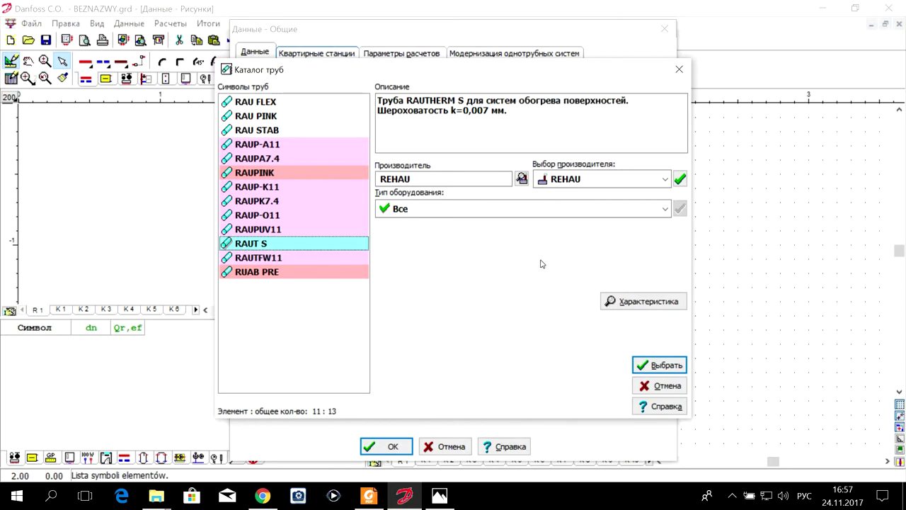
left_click(672, 373)
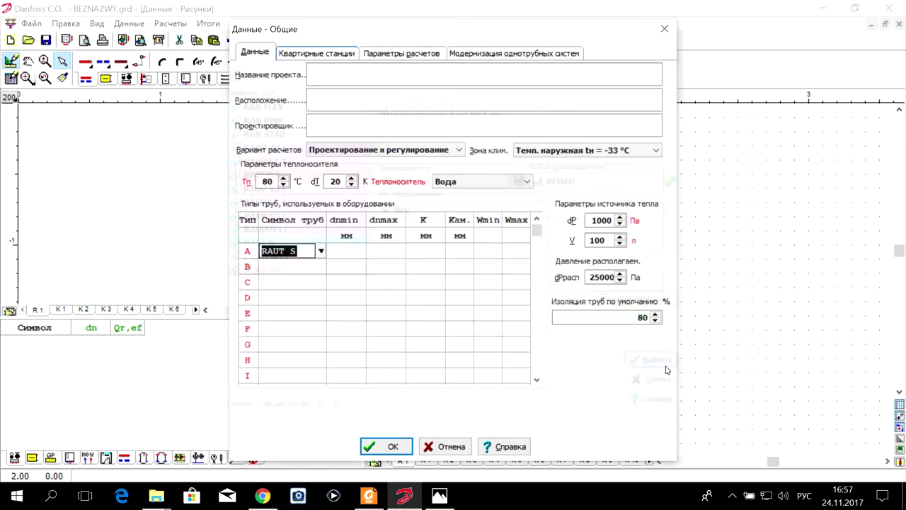
Step: Assign the REHAU pipe RAU PINK from the pipe catalogue to pipe type B
left_click(289, 271)
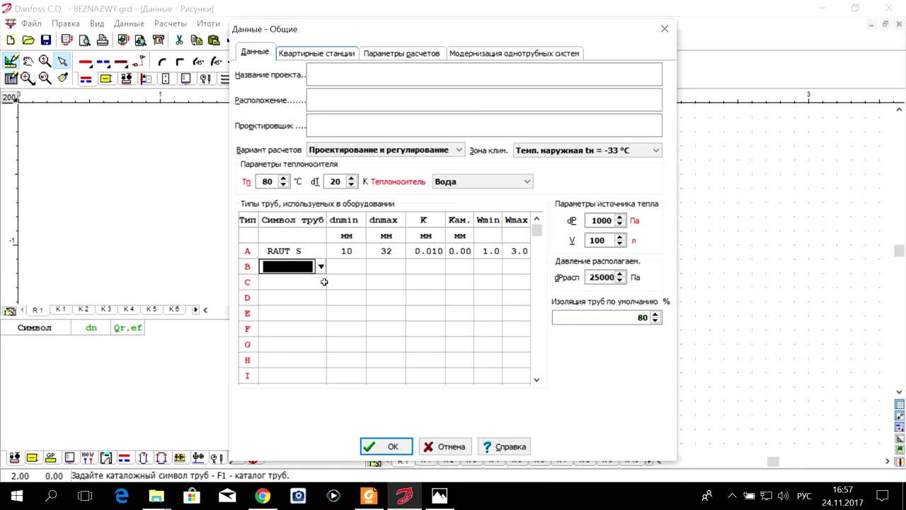
left_click(320, 268)
left_click(318, 272)
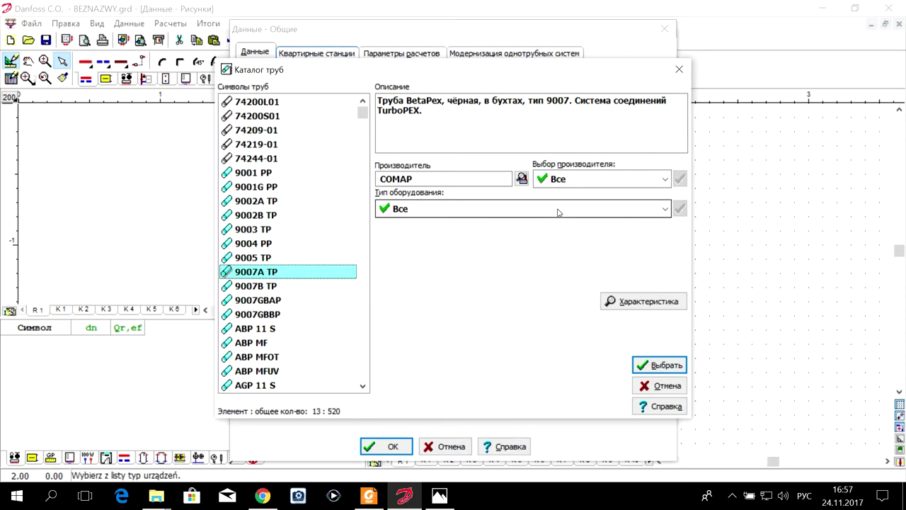
left_click(664, 183)
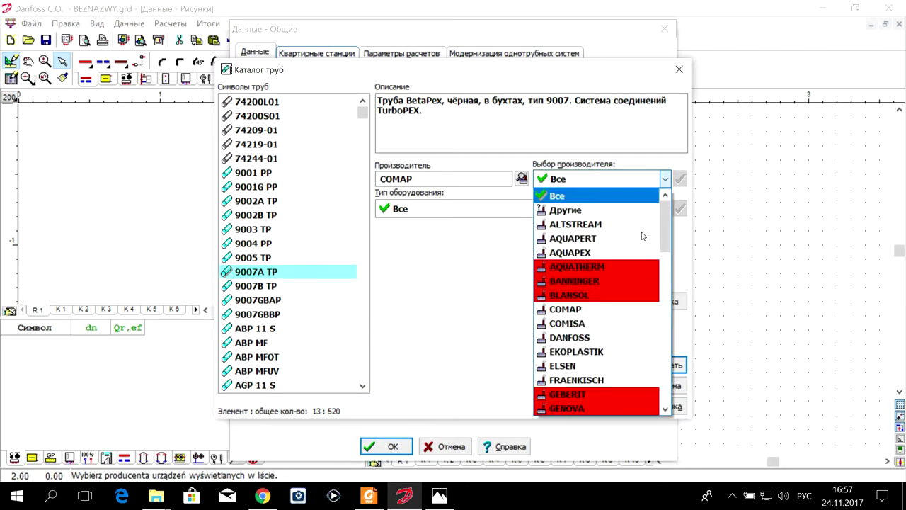
scroll(632, 252, "down", 8)
scroll(633, 252, "down", 4)
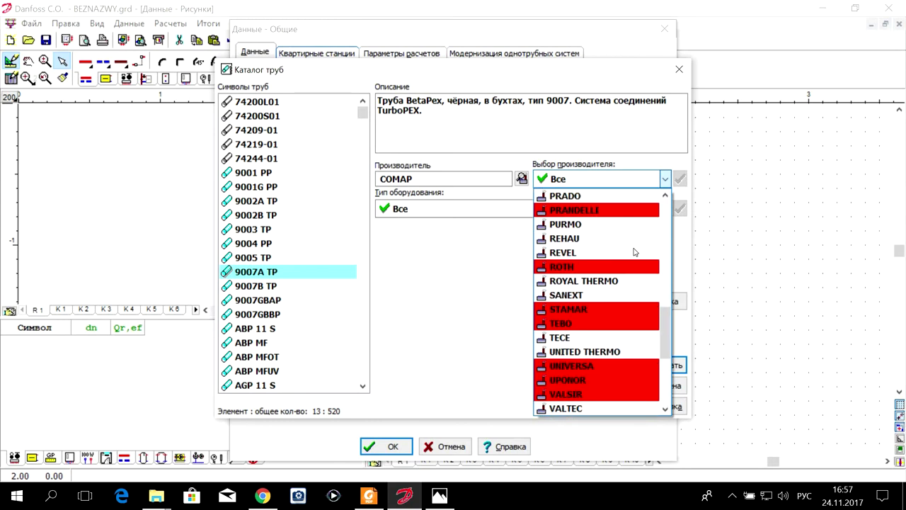
left_click(627, 236)
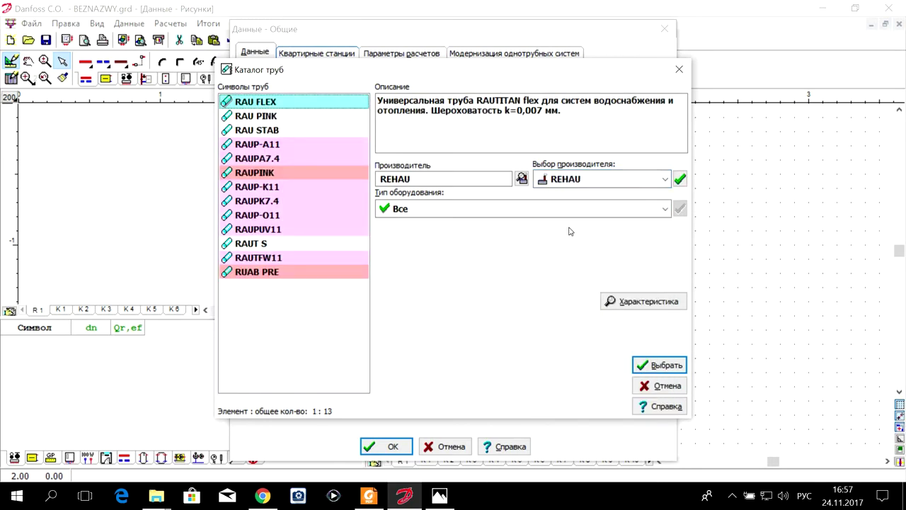
left_click(244, 115)
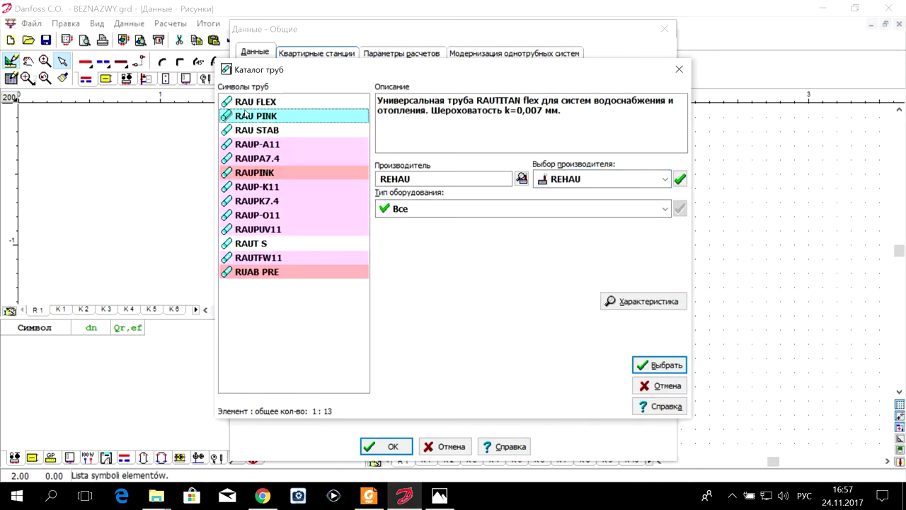
left_click(653, 362)
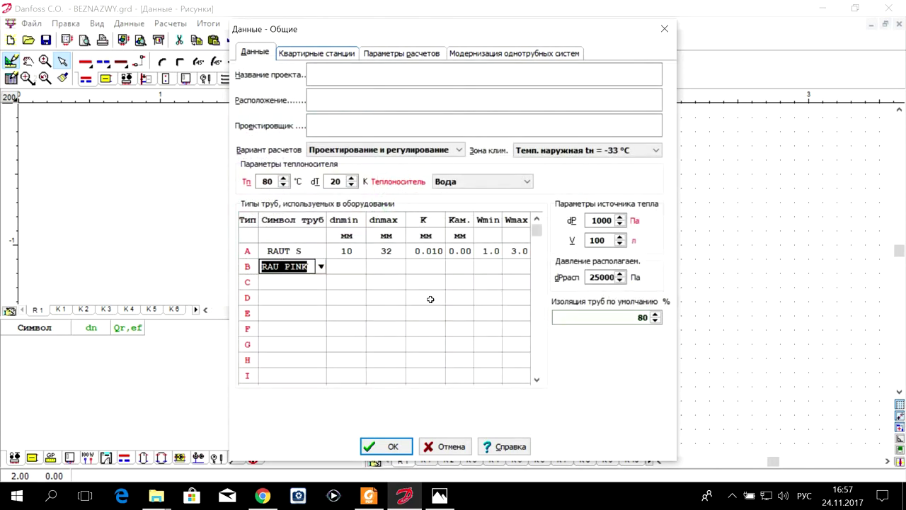
left_click(320, 302)
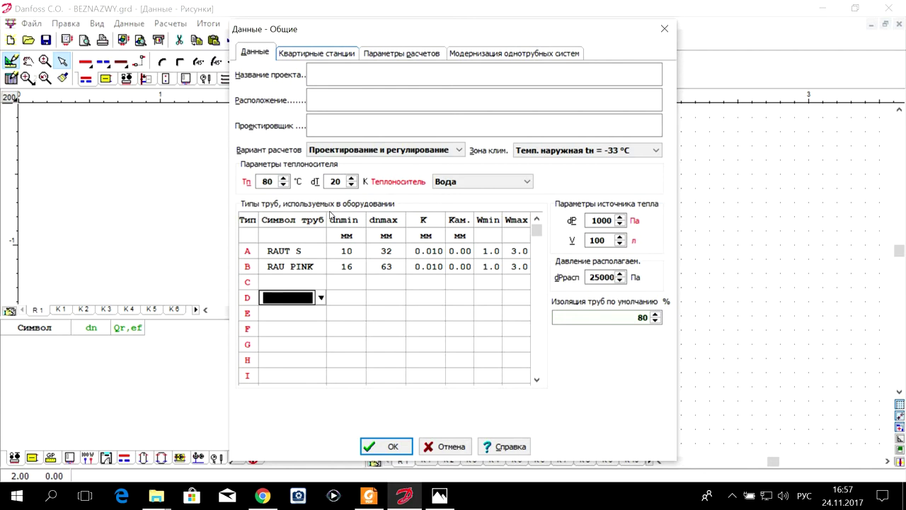
Step: Set the minimum pressure drops to 8000 Pa for thermostatic valves, 3000 Pa for shut-off/measuring valves and 10000 Pa for differential pressure regulators, and accept the general data
left_click(327, 59)
left_click(395, 55)
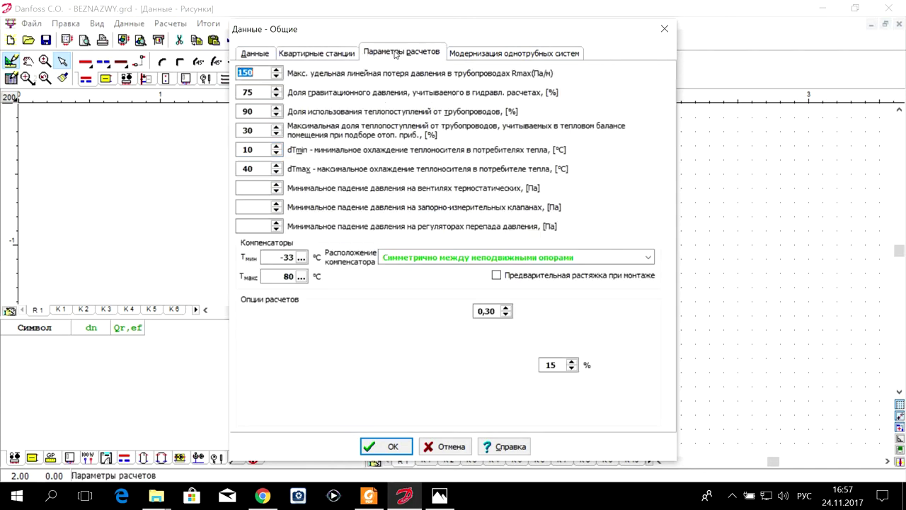
left_click(254, 186)
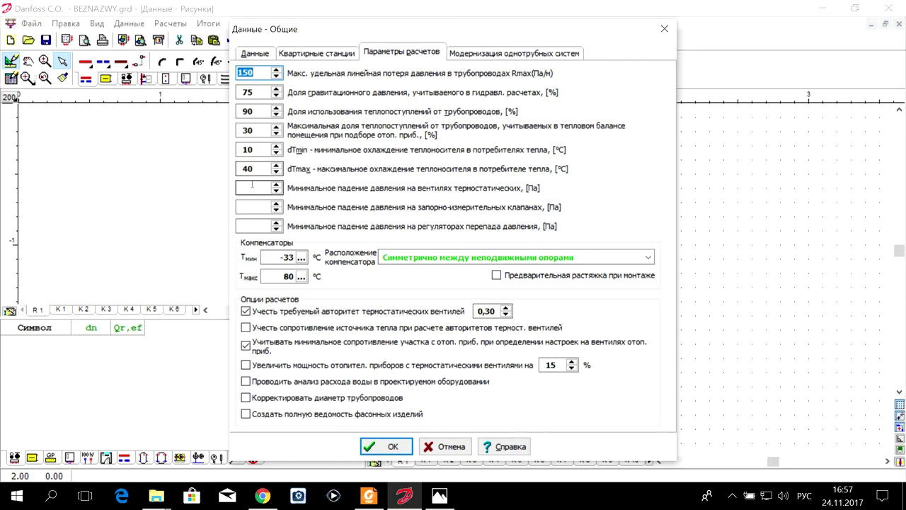
type("8000")
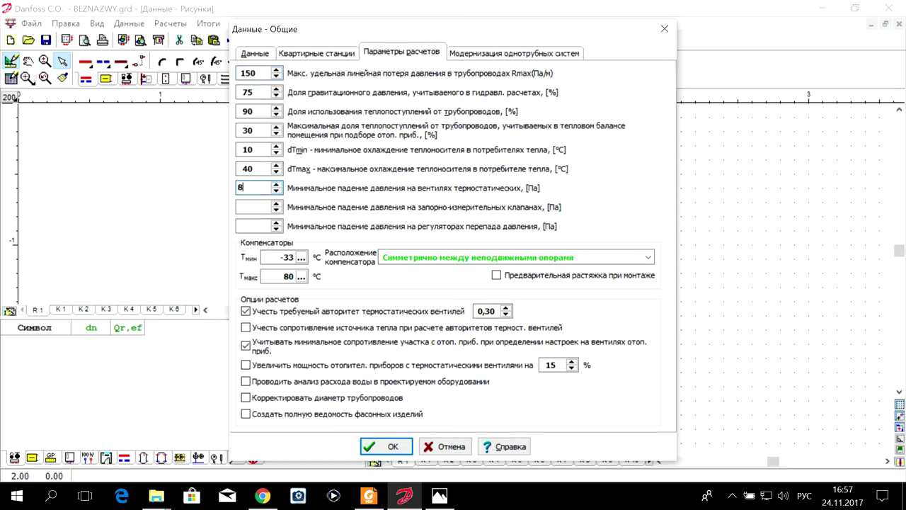
left_click(252, 206)
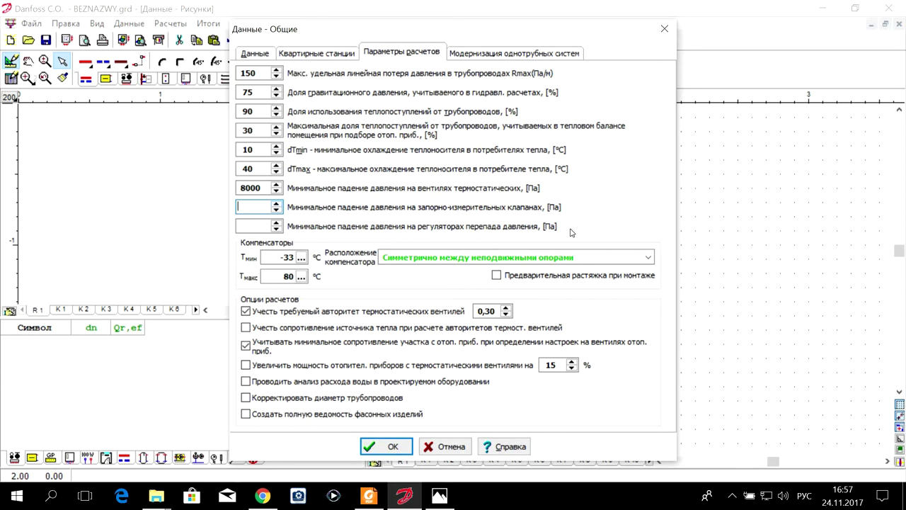
type("3000")
left_click(260, 226)
type("10")
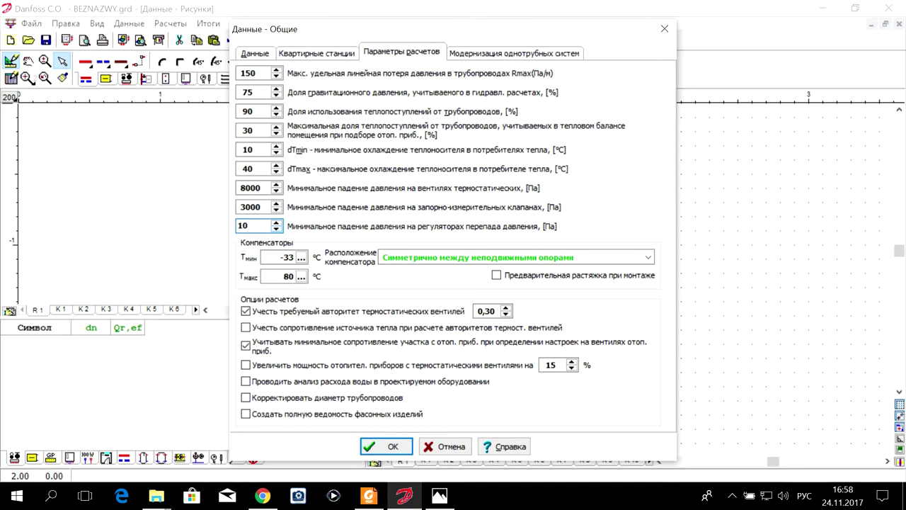
type("000")
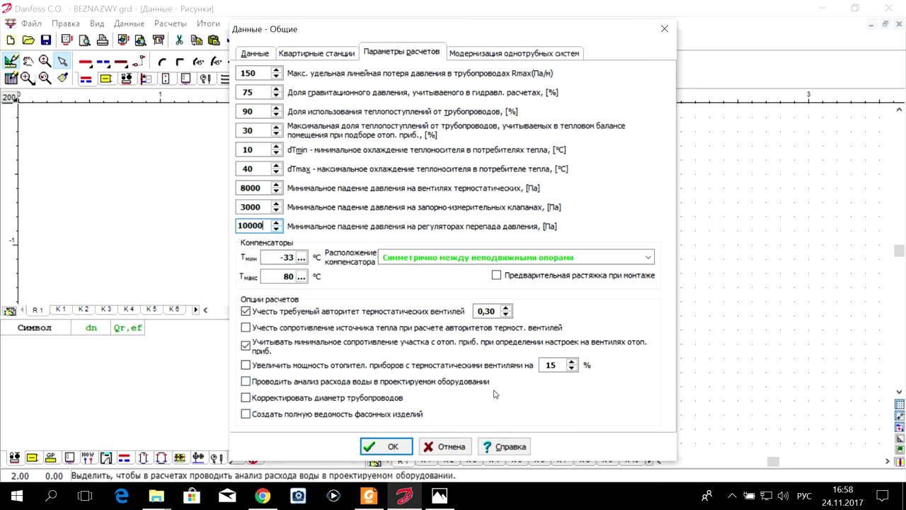
left_click(387, 446)
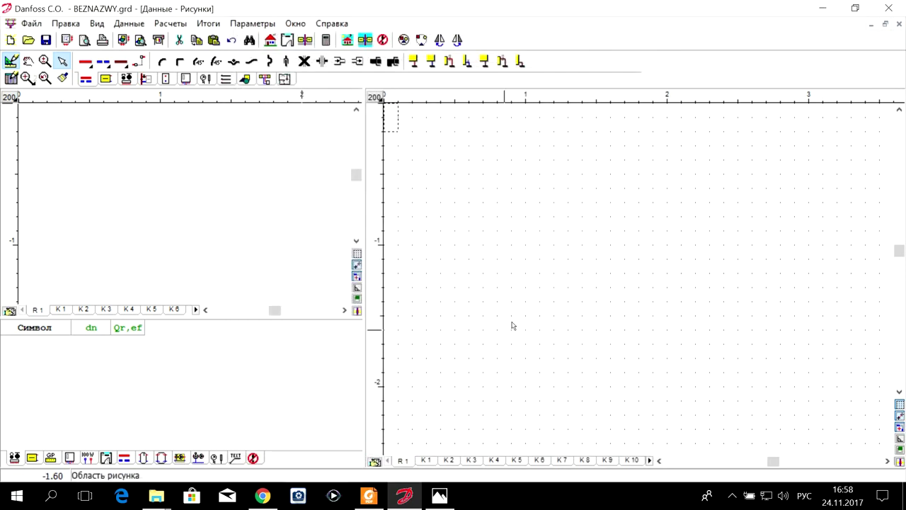